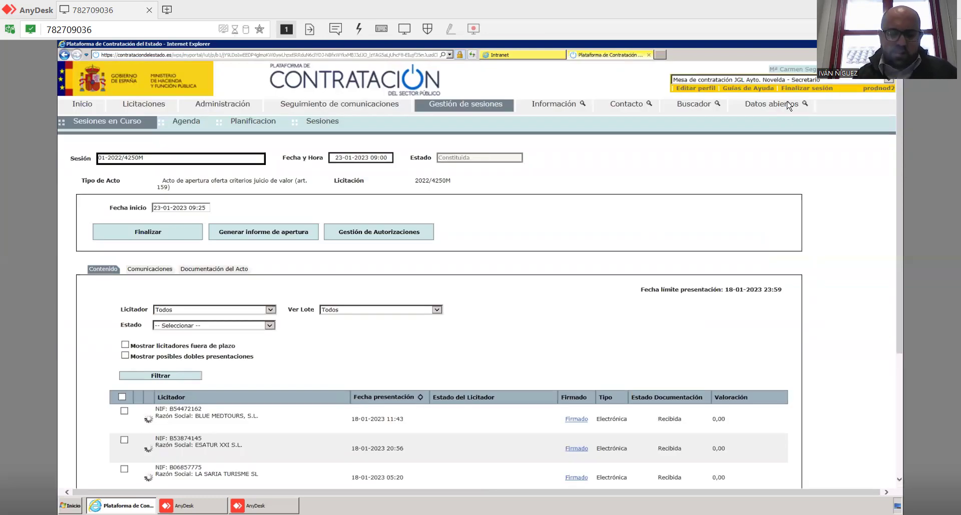
# Select all three bidders in the session's content list, download their documentation and save the resulting file.
pyautogui.scroll(-3, 788, 105)
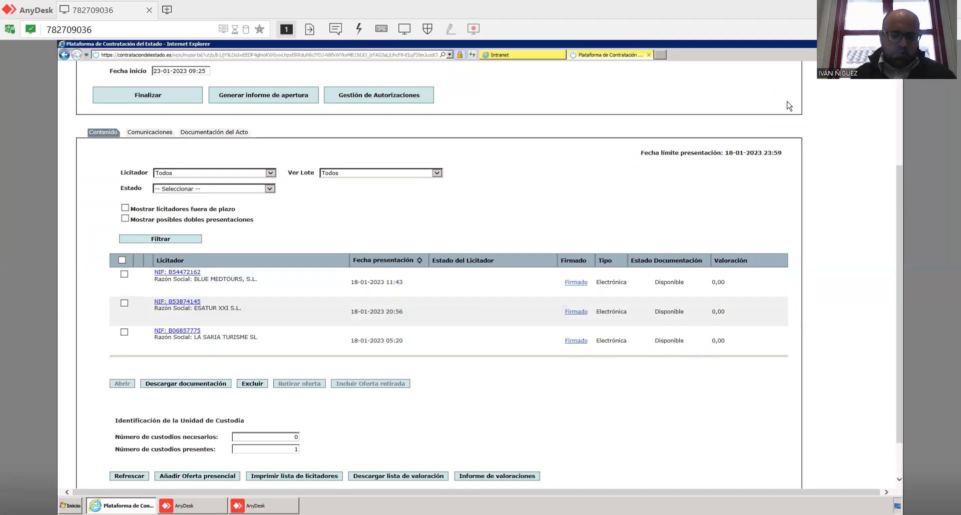
pyautogui.click(122, 261)
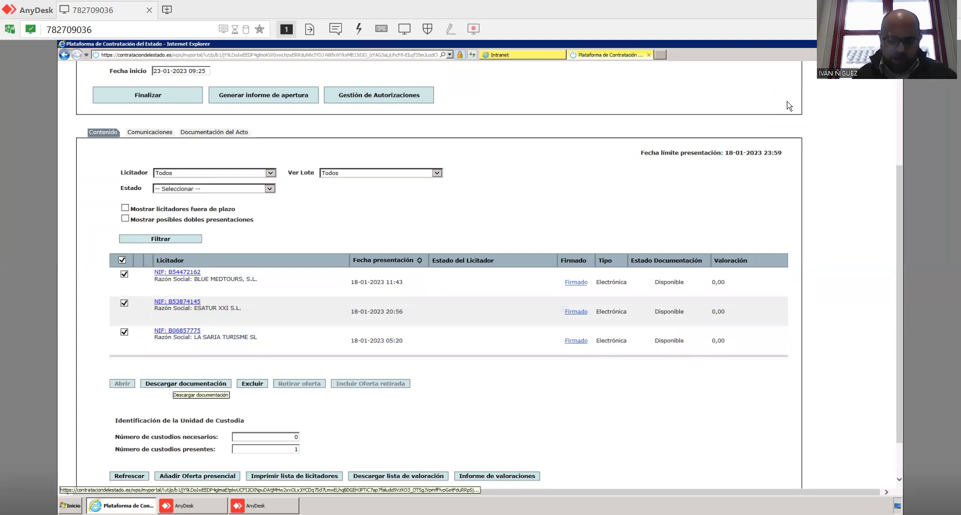
pyautogui.click(182, 384)
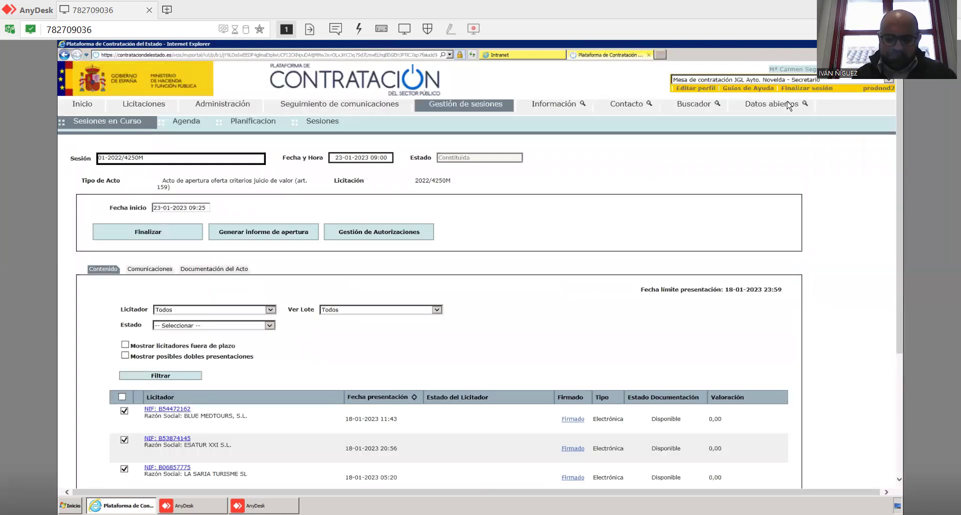
pyautogui.hotkey('alt', 'g')
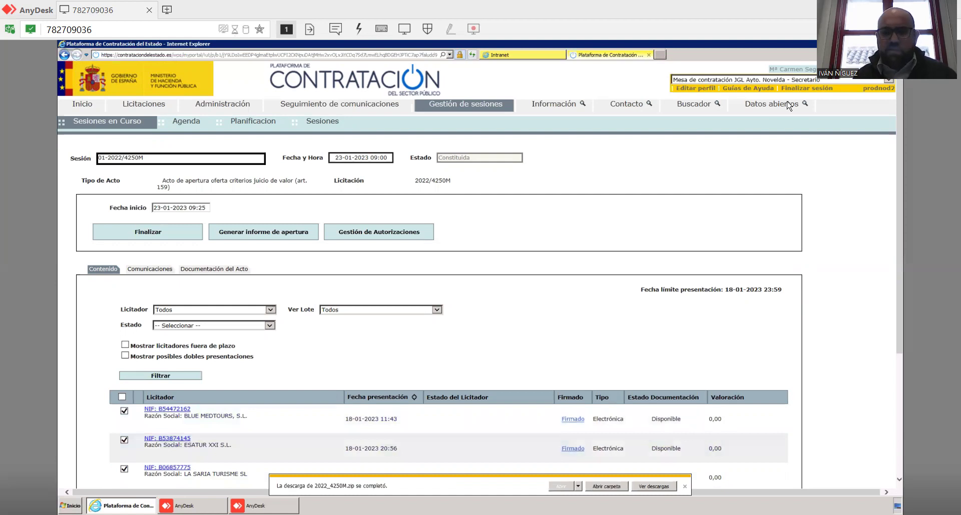
# Open the downloaded 2022_4250M.zip archive and enter the folder of the bidder LA SARIA TURISME SL.
pyautogui.scroll(-3, 787, 105)
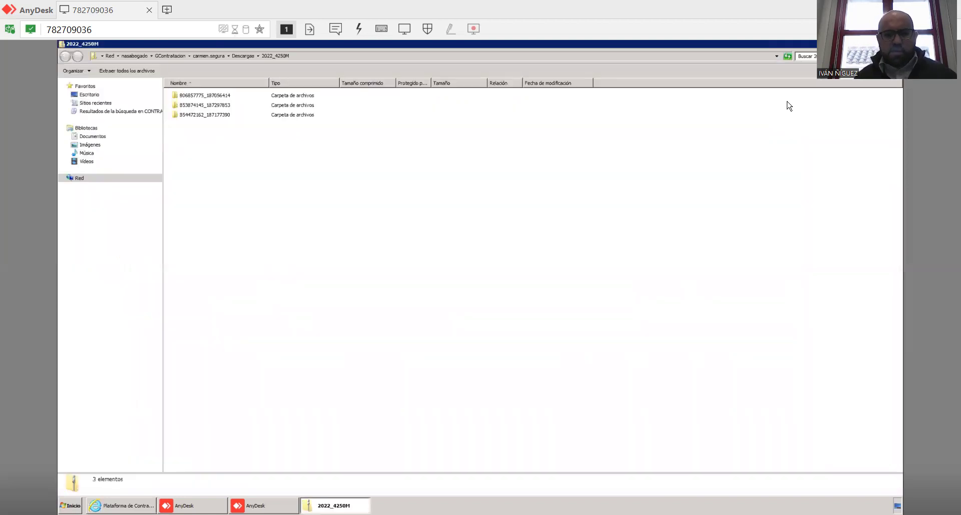
pyautogui.press('Down')
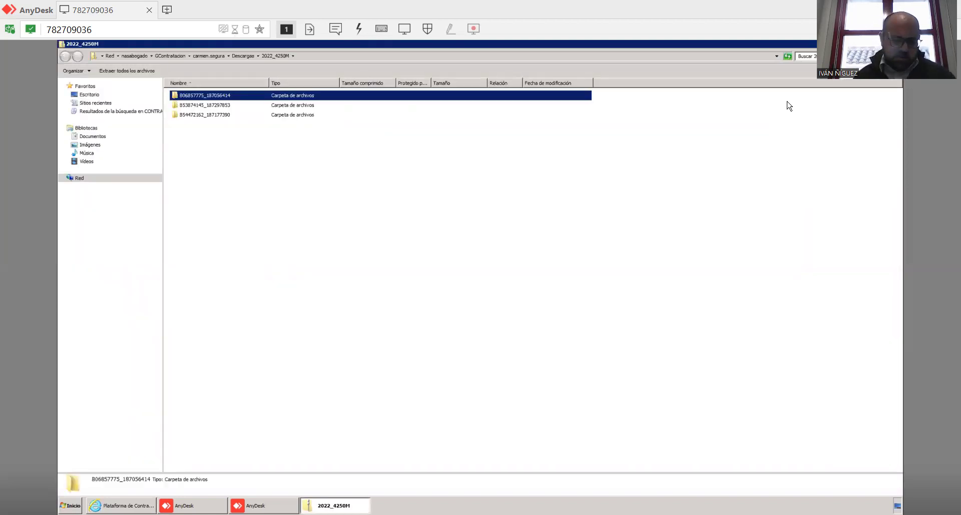
pyautogui.press('Return')
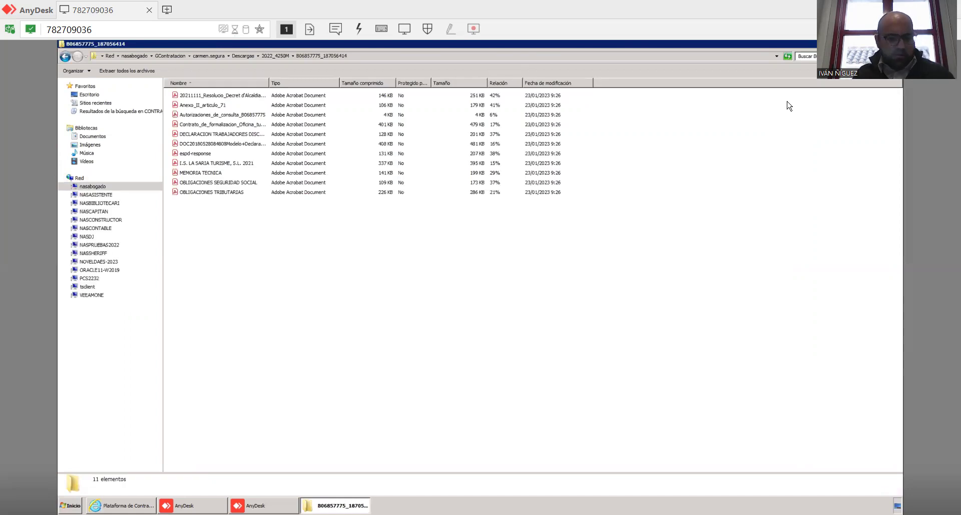
pyautogui.press('m')
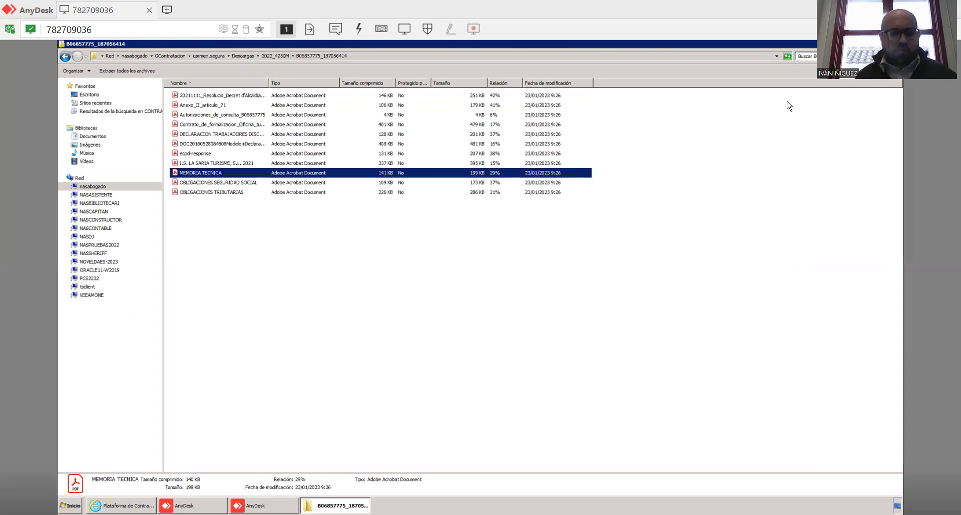
pyautogui.hotkey('ctrl', 'Up')
pyautogui.hotkey('ctrl', 'Up')
pyautogui.hotkey('ctrl', 'space')
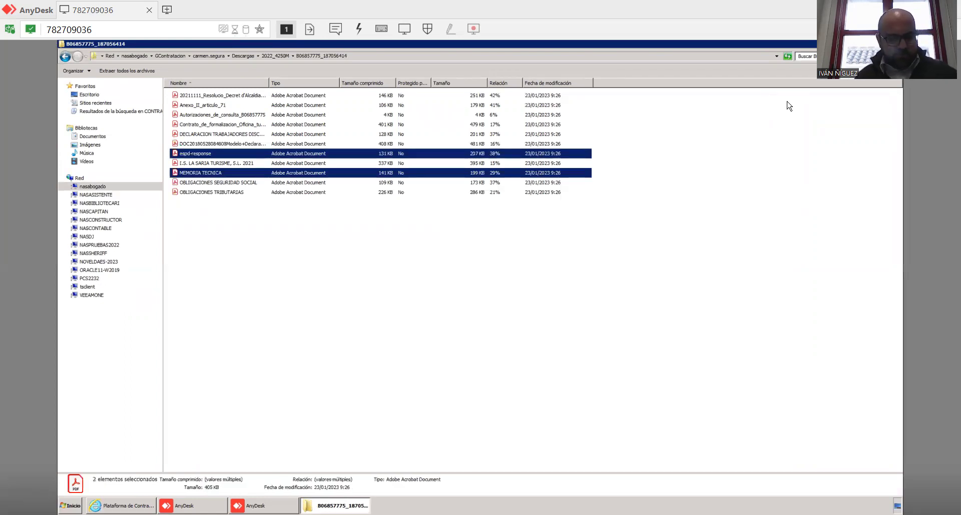
pyautogui.hotkey('ctrl', 'Up')
pyautogui.hotkey('ctrl', 'space')
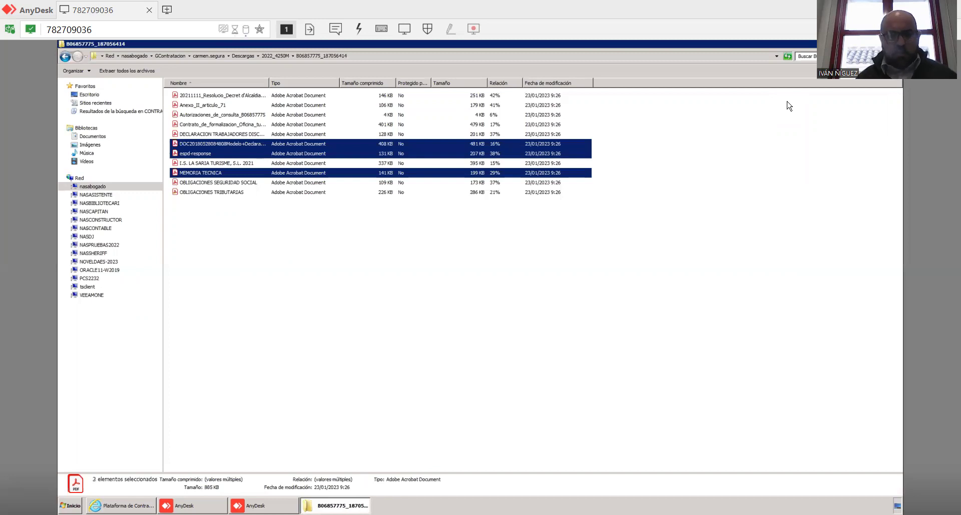
pyautogui.hotkey('ctrl', 'Up')
pyautogui.hotkey('ctrl', 'space')
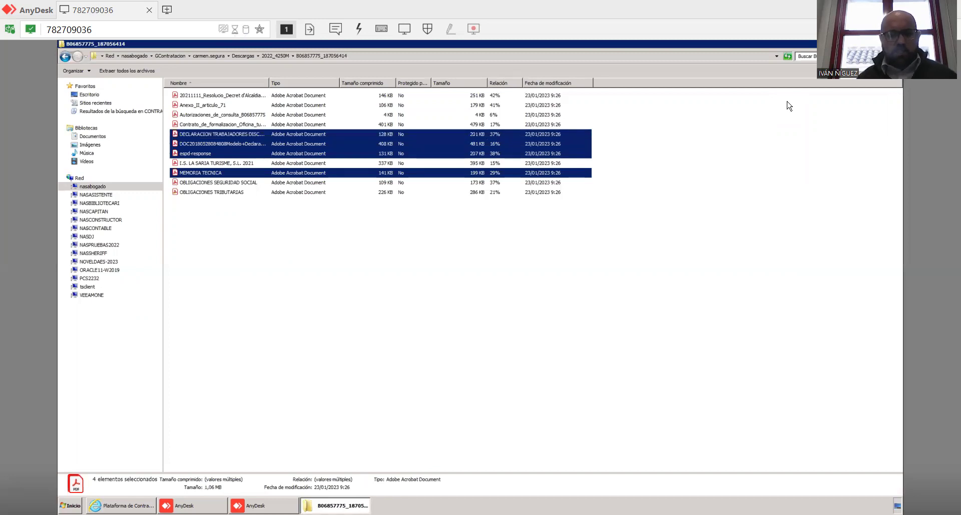
pyautogui.hotkey('ctrl', 'Up')
pyautogui.hotkey('ctrl', 'Up')
pyautogui.hotkey('ctrl', 'Up')
pyautogui.hotkey('ctrl', 'space')
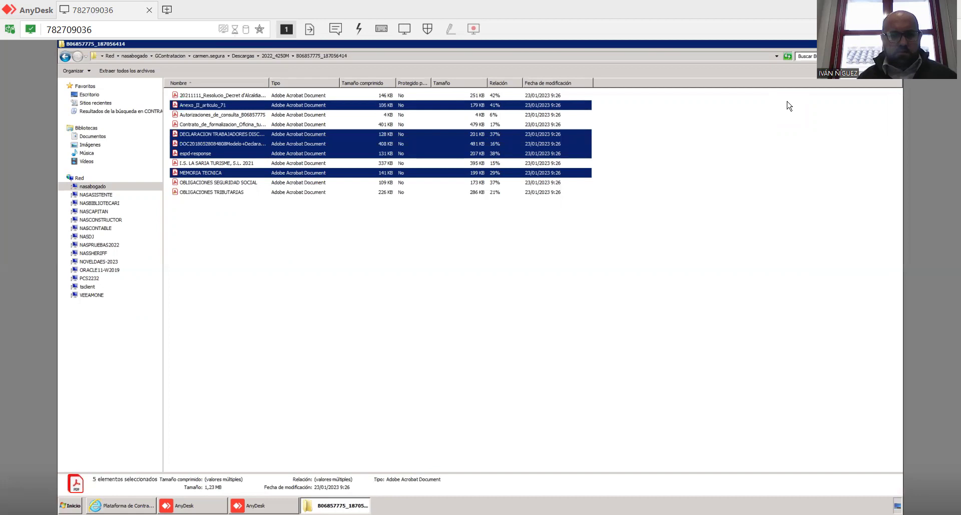
pyautogui.press('Return')
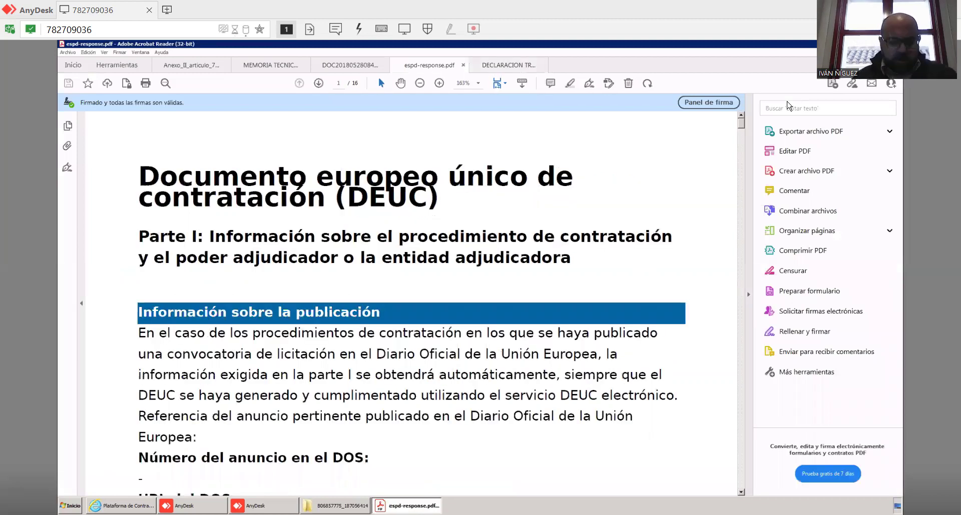
# Review LA SARIA TURISME's DEUC in espd-response.pdf and the cover of its MEMORIA TECNICA.pdf.
pyautogui.scroll(-12, 790, 106)
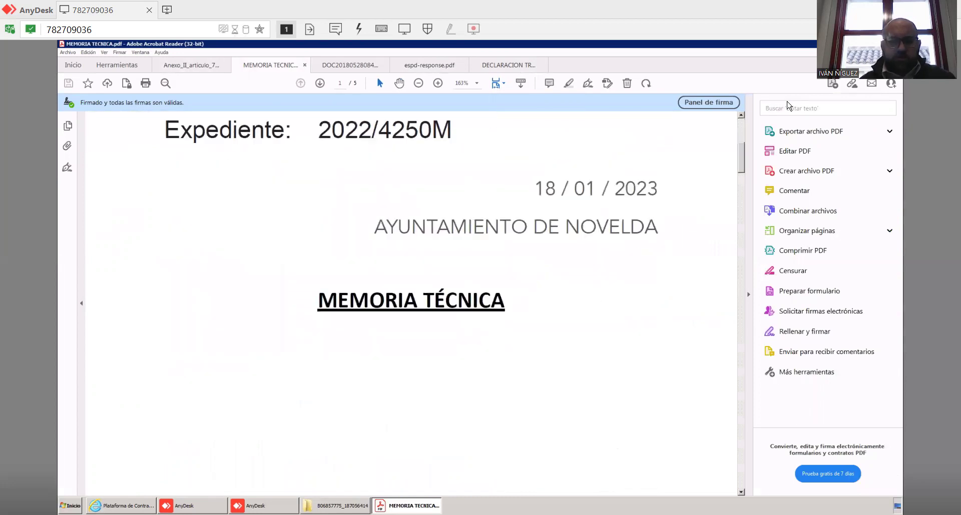
pyautogui.scroll(2, 787, 106)
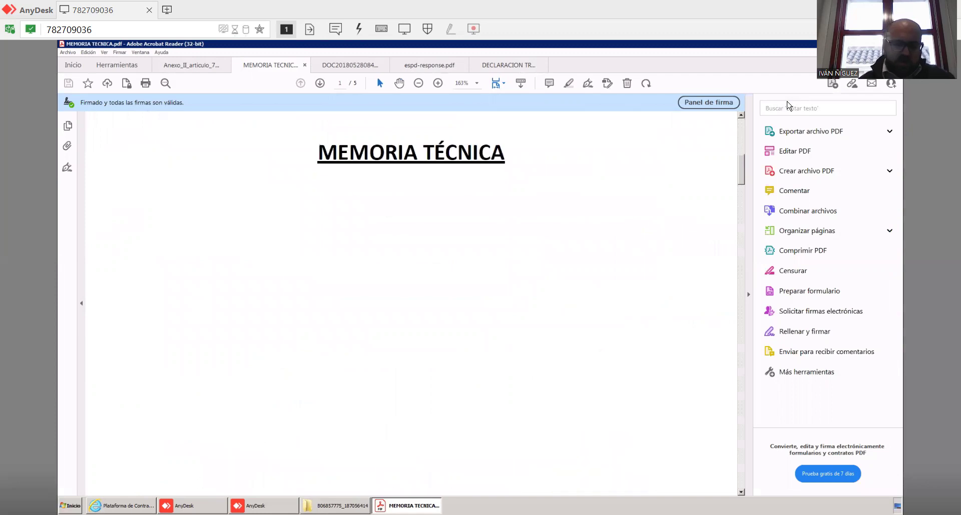
pyautogui.scroll(-1, 787, 106)
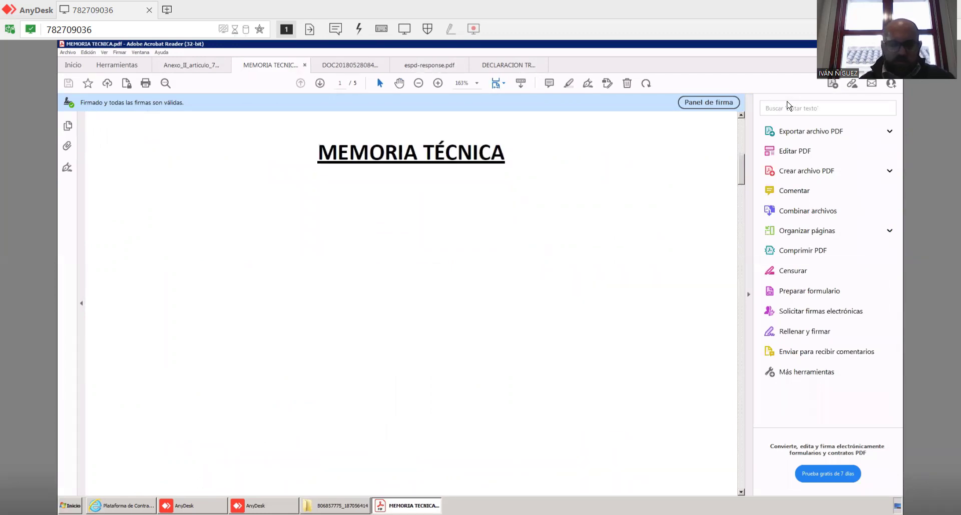
pyautogui.scroll(1, 787, 106)
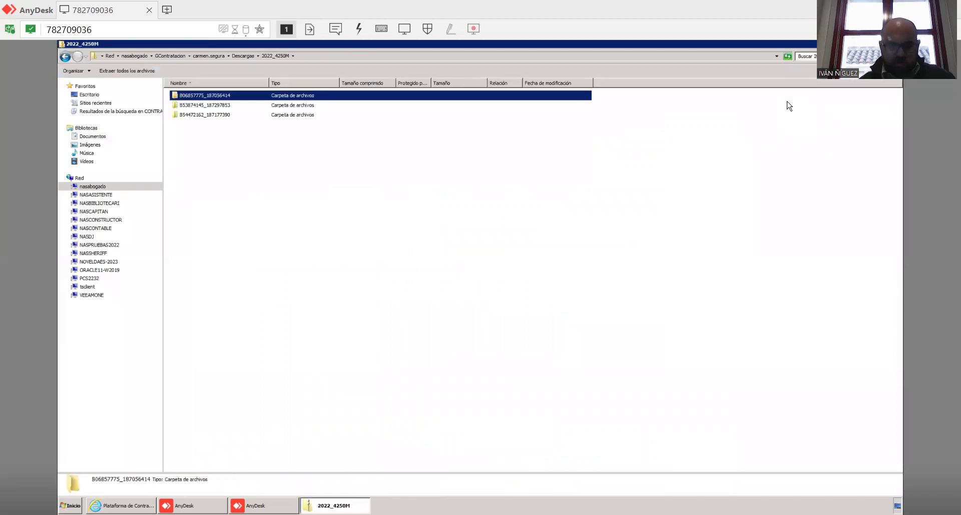
# Enter the folder of the bidder ESATUR XXI in the 2022_4250M archive and open all of its PDFs.
pyautogui.press('Return')
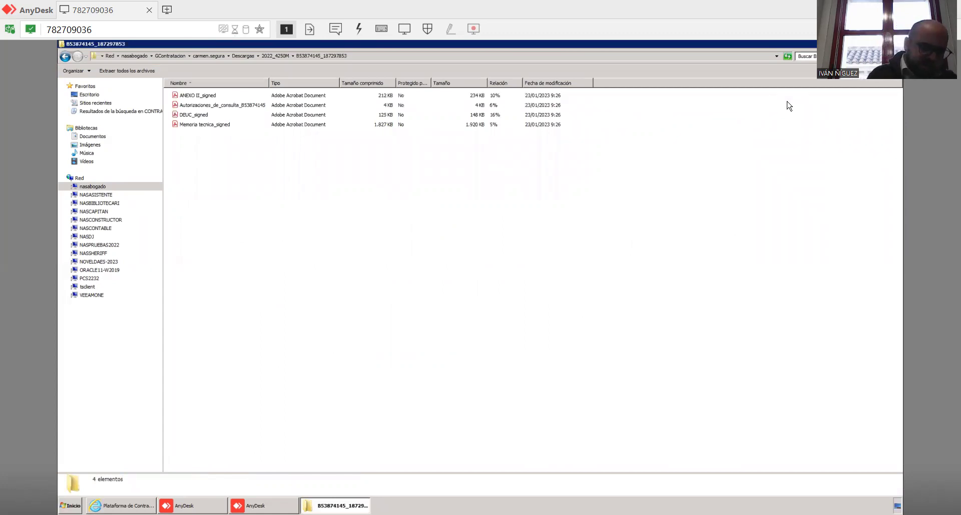
pyautogui.hotkey('ctrl', 'a')
pyautogui.press('Return')
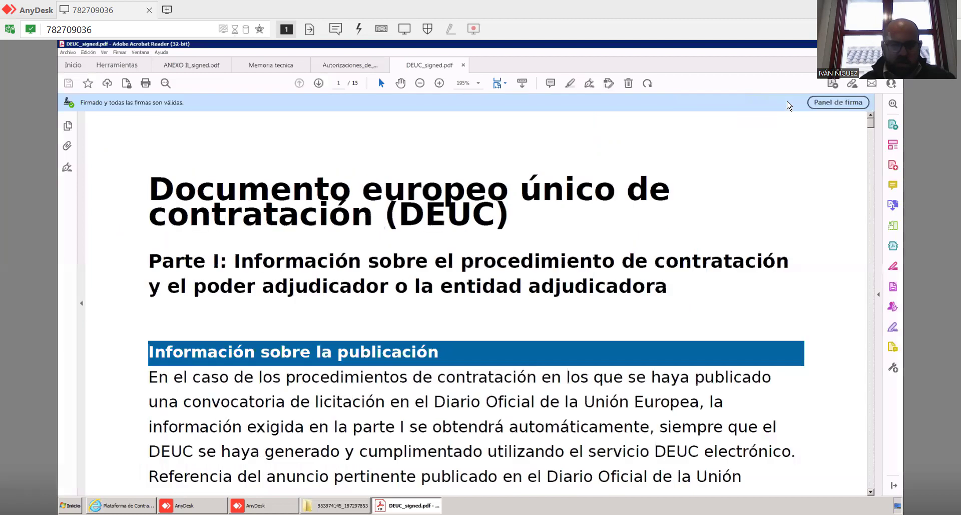
# Review ESATUR's DEUC_signed.pdf, highlighting the file reference 2022/4250M and displaying the document's signatures.
pyautogui.scroll(-5, 789, 106)
pyautogui.scroll(-12, 788, 105)
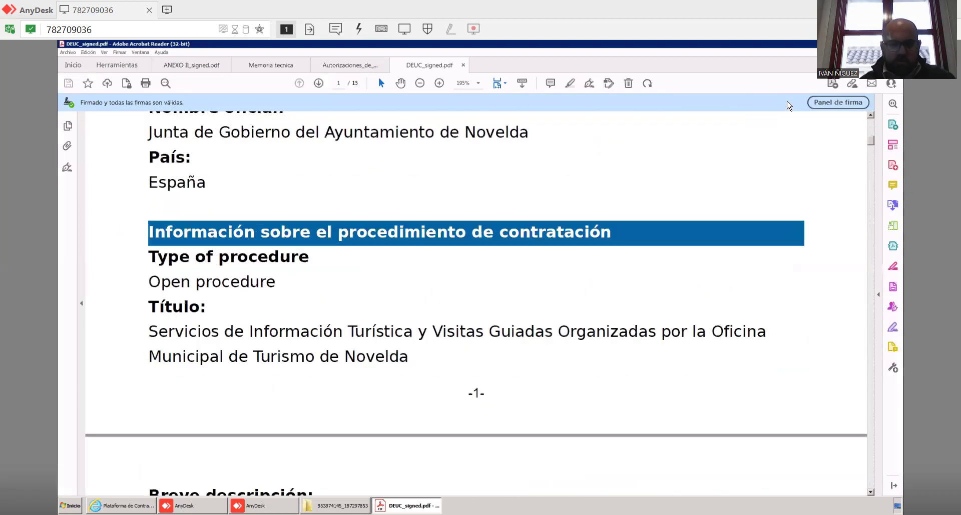
pyautogui.moveTo(149, 279); pyautogui.dragTo(234, 319)
pyautogui.scroll(-2, 270, 300)
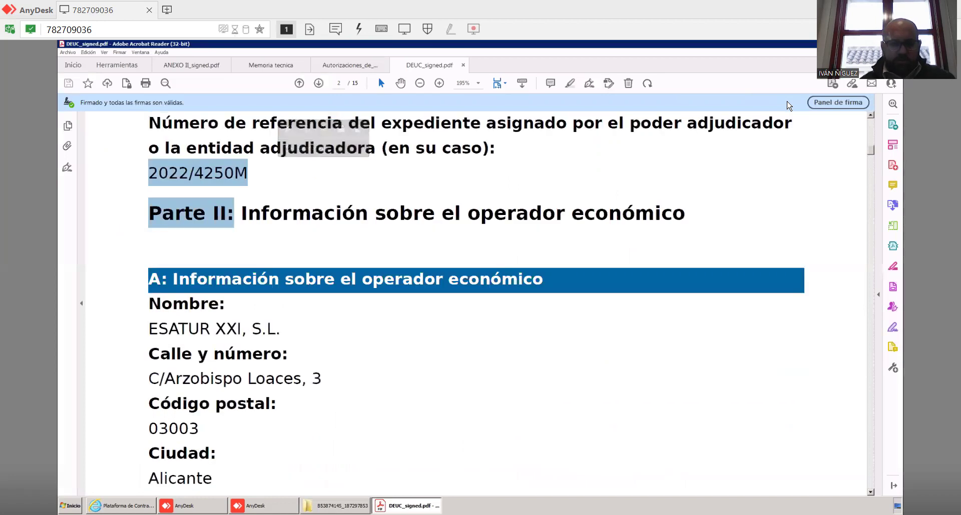
pyautogui.scroll(-10, 789, 105)
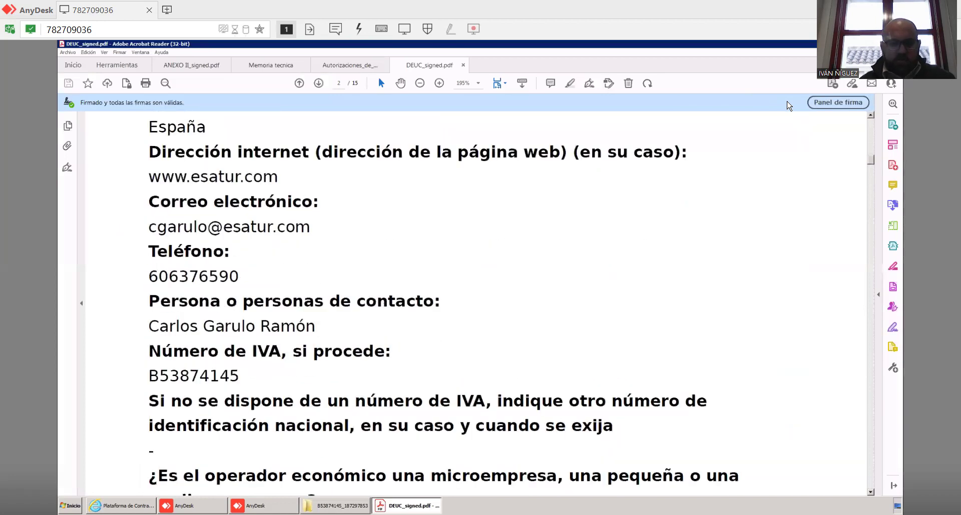
pyautogui.click(838, 102)
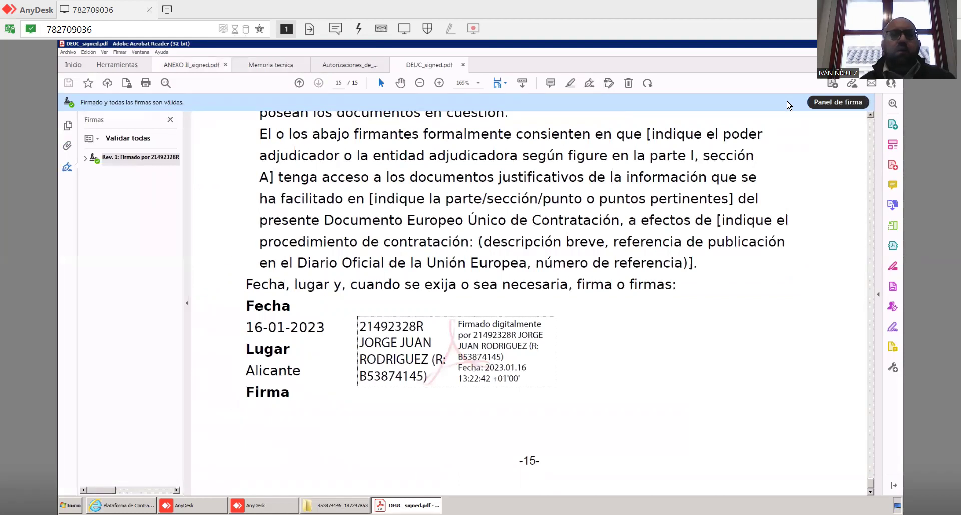
# Read the Article 71 responsible declaration in ANEXO II_signed.pdf with the tools pane collapsed.
pyautogui.click(191, 66)
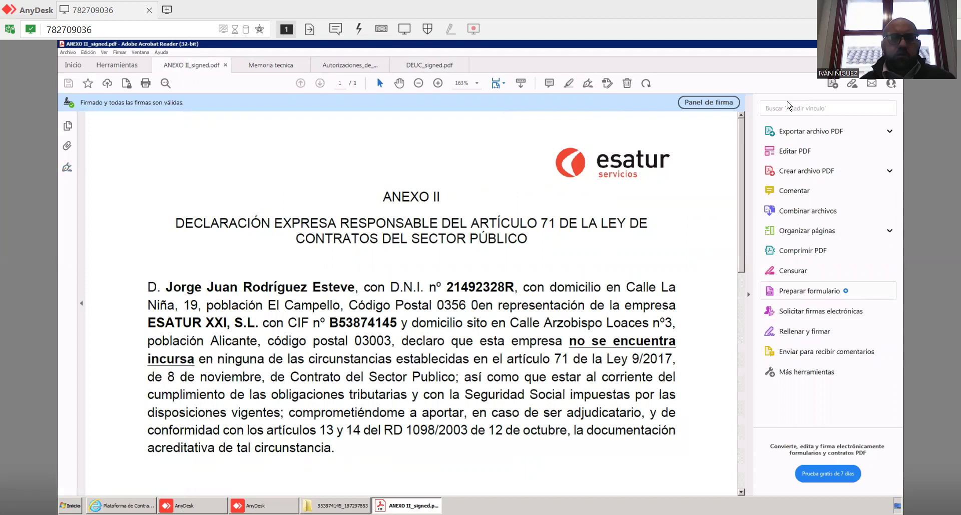
pyautogui.click(748, 295)
pyautogui.scroll(-3, 789, 106)
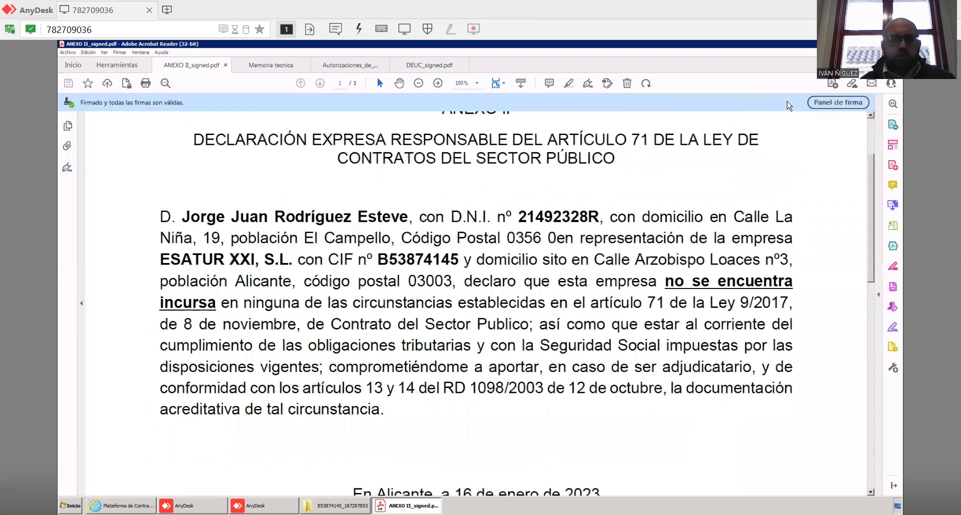
pyautogui.scroll(-10, 789, 106)
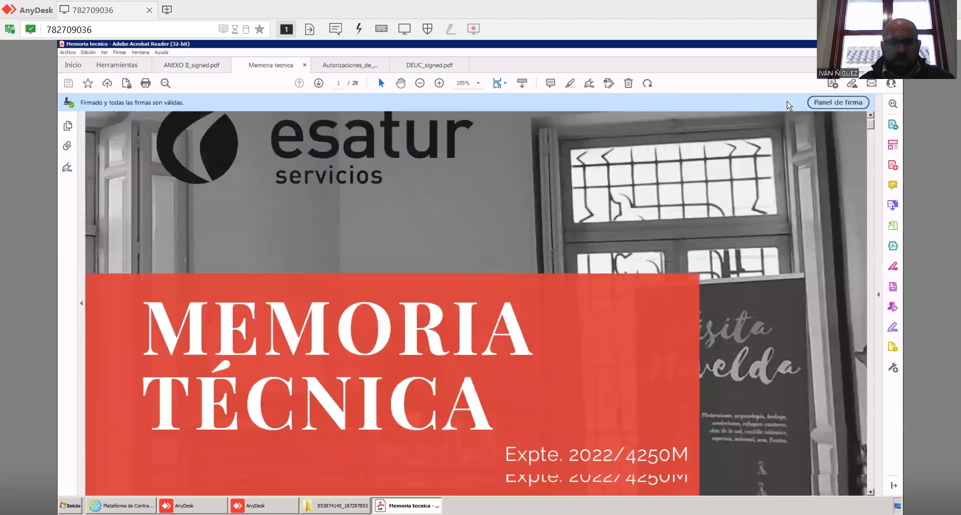
# Skim through ESATUR's Memoria tecnica and close all of the bidder's open PDFs.
pyautogui.scroll(-3, 595, 329)
pyautogui.tripleClick(595, 328)
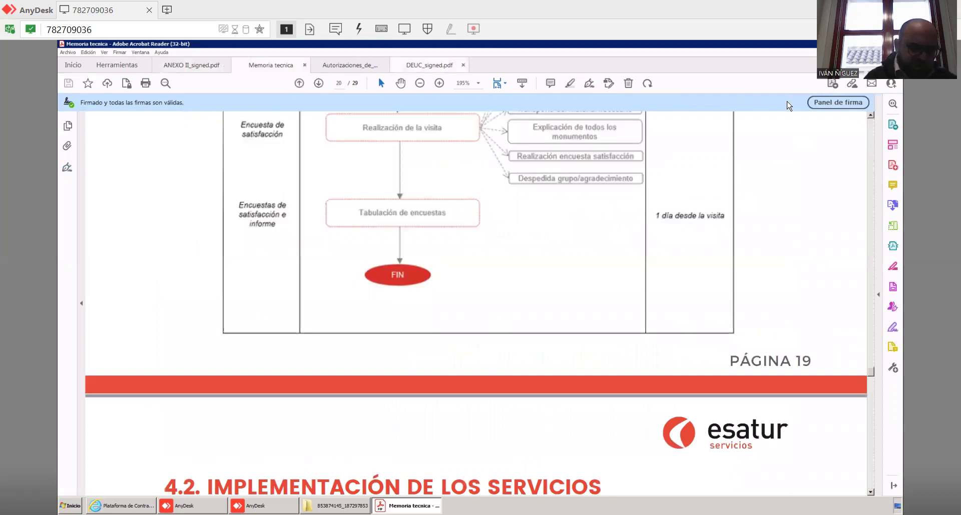
pyautogui.hotkey('alt', 'F4')
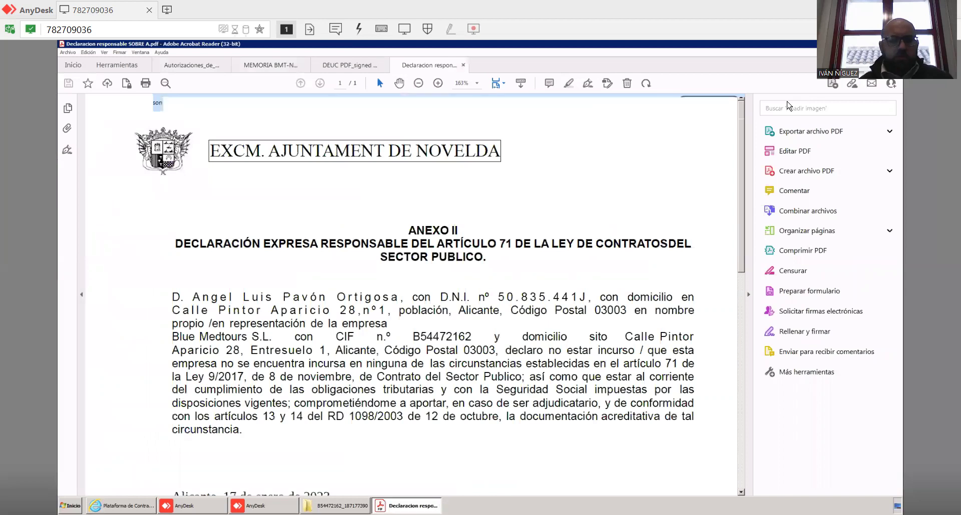
# Review Blue Medtours' DEUC PDF_signed SOBRE A.pdf, highlighting the contract title and file reference and displaying its signatures.
pyautogui.hotkey('ctrl', 'shift', 'Tab')
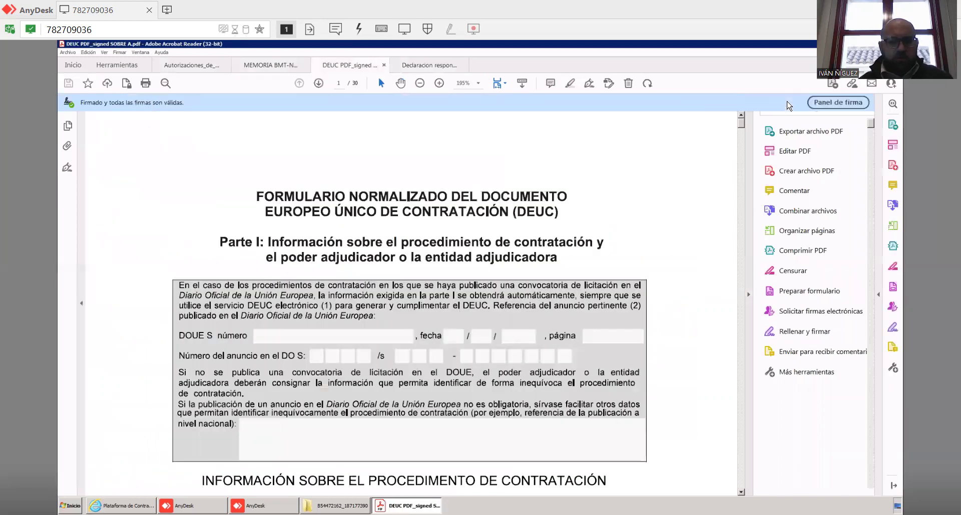
pyautogui.scroll(-4, 788, 105)
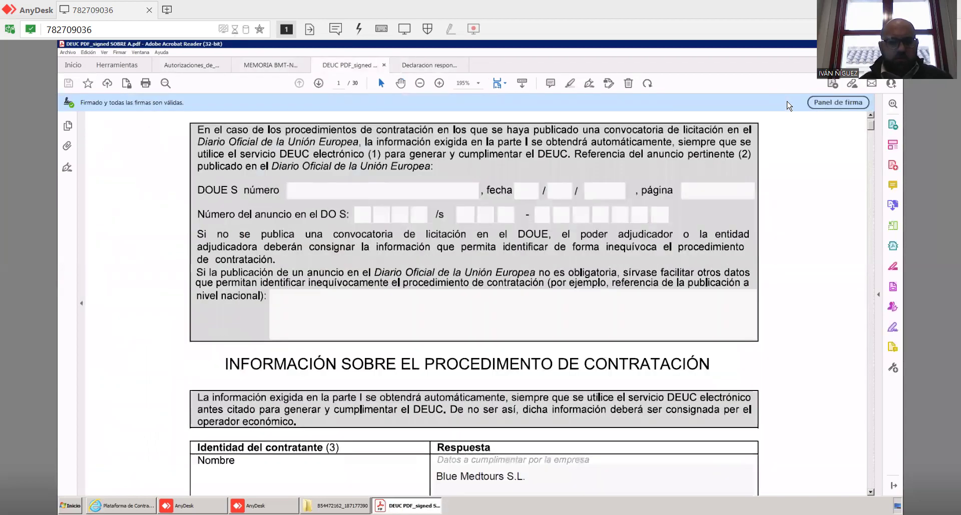
pyautogui.scroll(-5, 788, 103)
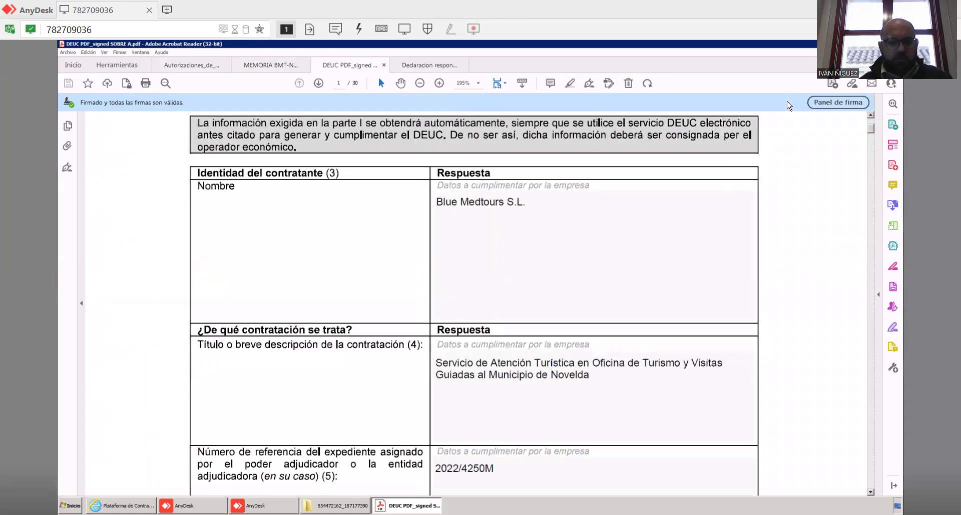
pyautogui.moveTo(436, 279); pyautogui.dragTo(460, 384)
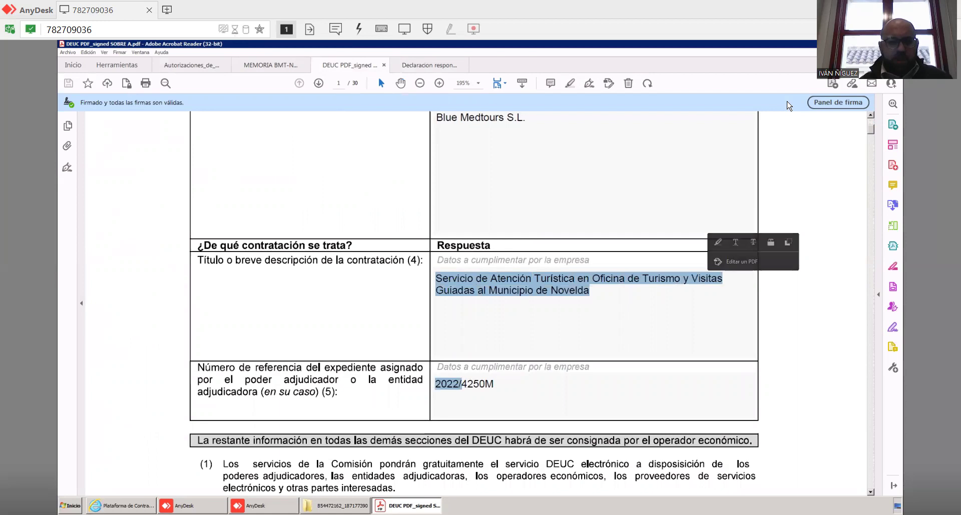
pyautogui.click(838, 102)
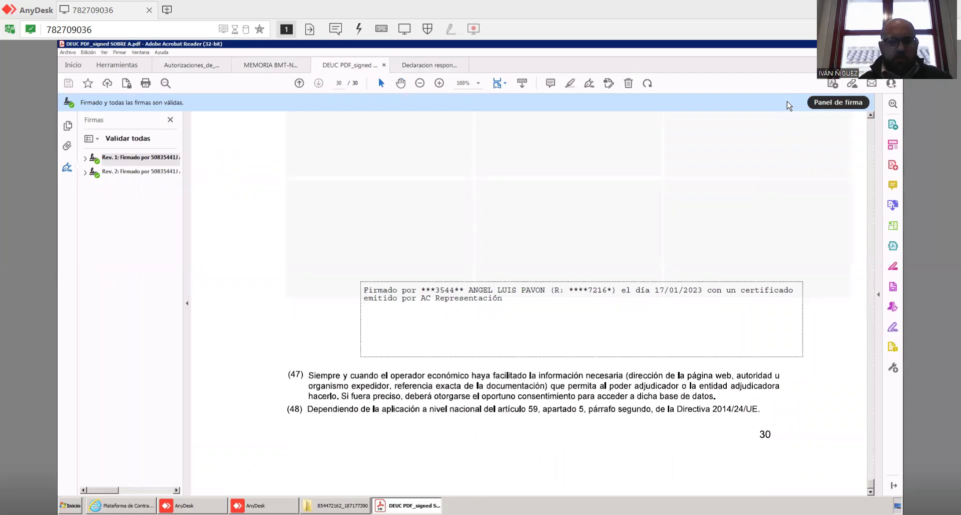
# Return to Blue Medtours' Declaracion responsable SOBRE A.pdf, collapse the tools pane and read the Annex II declaration.
pyautogui.hotkey('ctrl', 'shift', 'Tab')
pyautogui.hotkey('ctrl', 'shift', 'Tab')
pyautogui.hotkey('ctrl', 'shift', 'Tab')
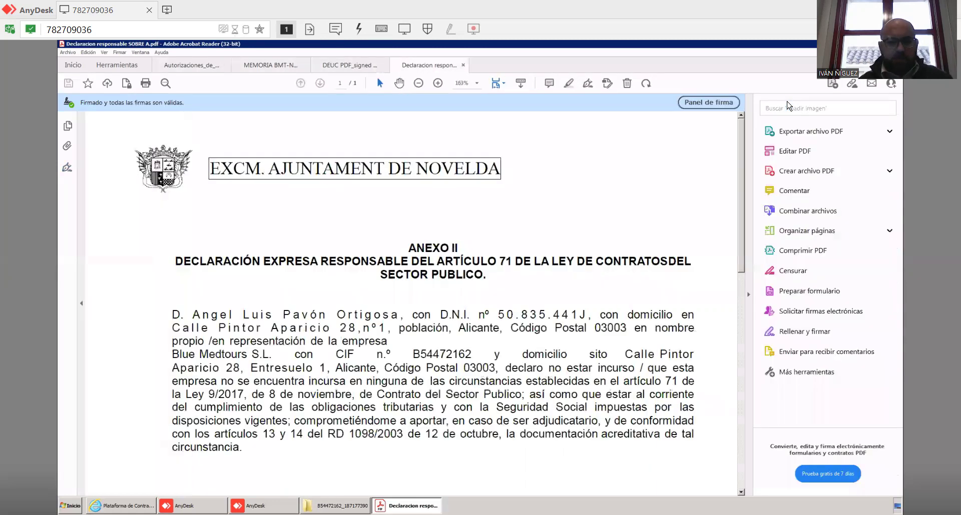
pyautogui.hotkey('shift', 'F4')
pyautogui.scroll(-3, 787, 106)
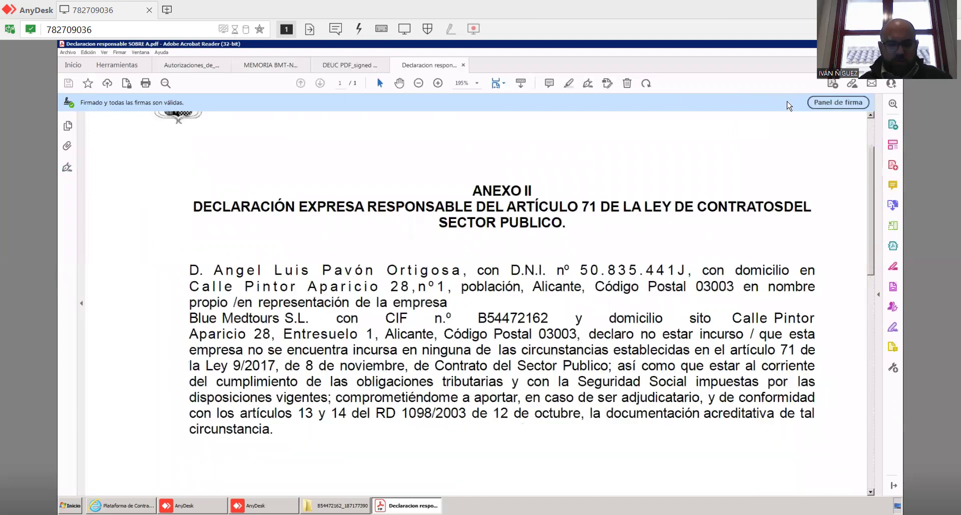
# Read Blue Medtours' Annex II declaration through to its signature, and view the consultation authorizations and Memoria técnica.
pyautogui.moveTo(213, 271); pyautogui.dragTo(434, 287)
pyautogui.scroll(-6, 434, 287)
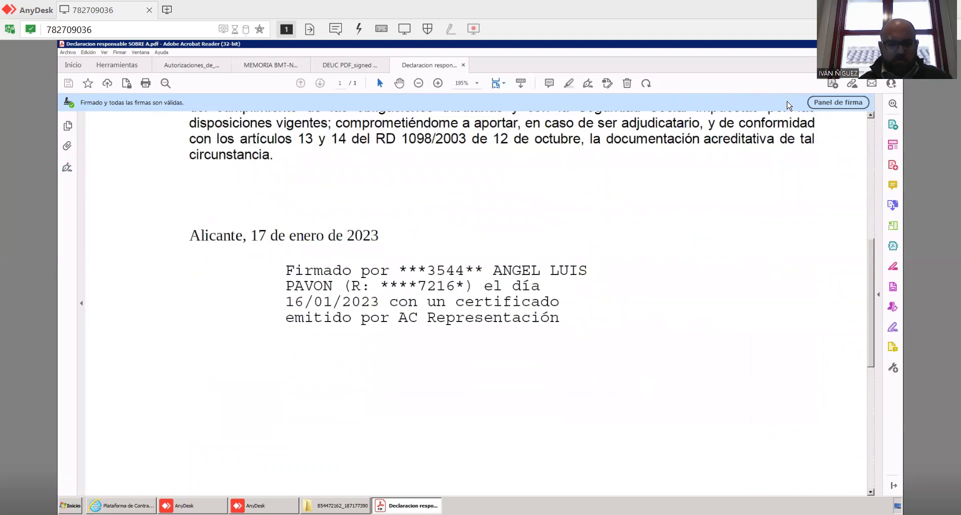
pyautogui.click(192, 65)
pyautogui.click(270, 65)
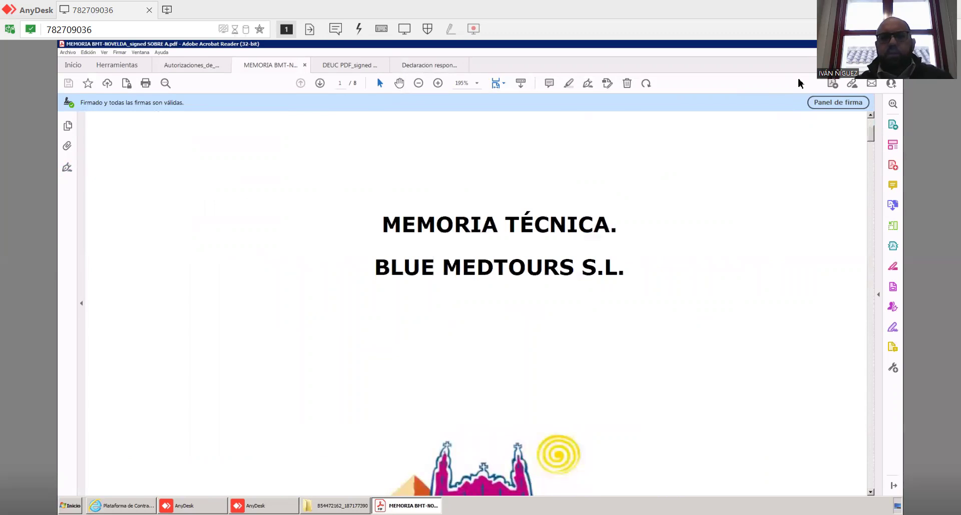
# Close all of Blue Medtours' PDFs, return to the 2022_4250M folder and switch to the opening session on the Plataforma de Contratación del Estado.
pyautogui.hotkey('alt', 'F4')
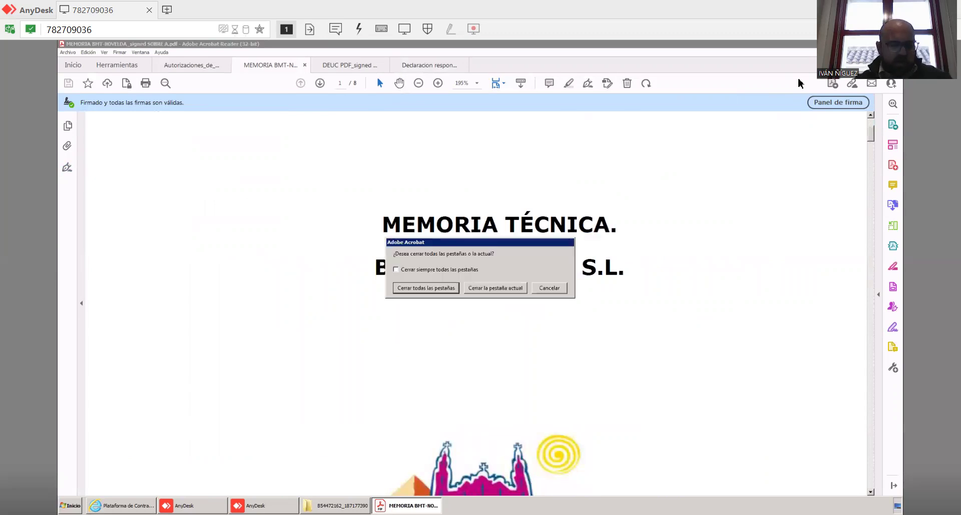
pyautogui.press('Return')
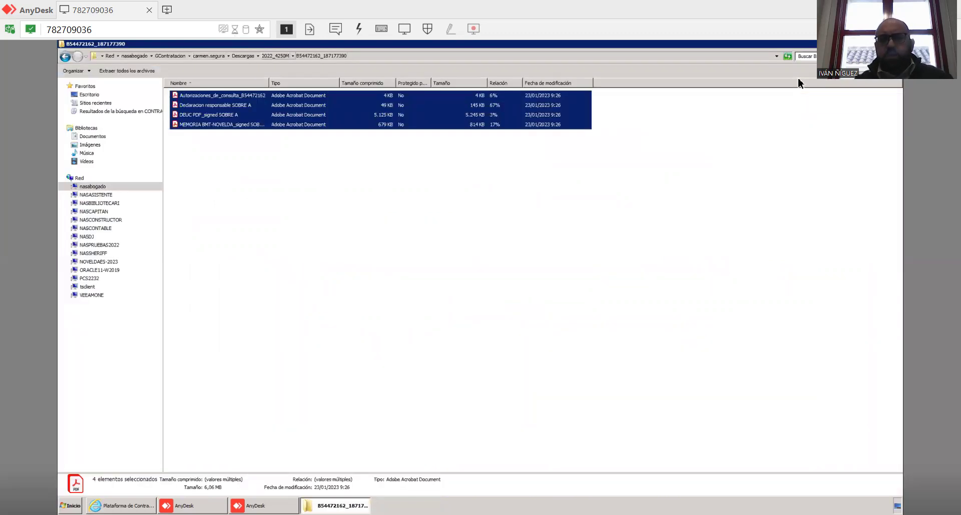
pyautogui.click(275, 56)
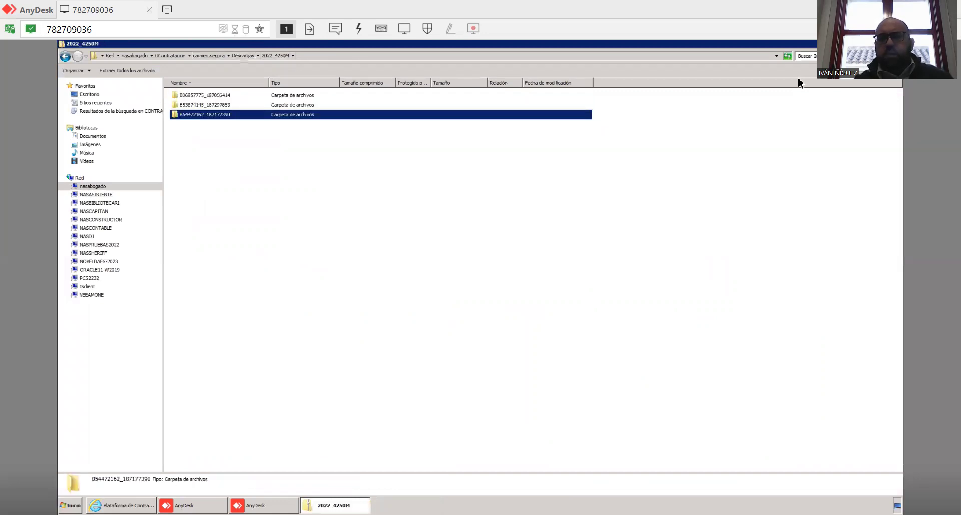
pyautogui.click(243, 56)
pyautogui.hotkey('alt', 'Tab')
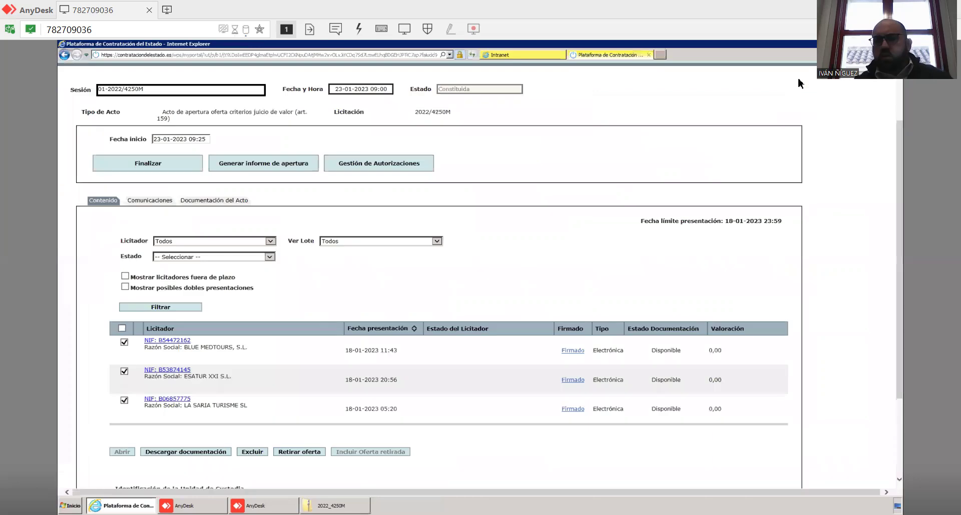